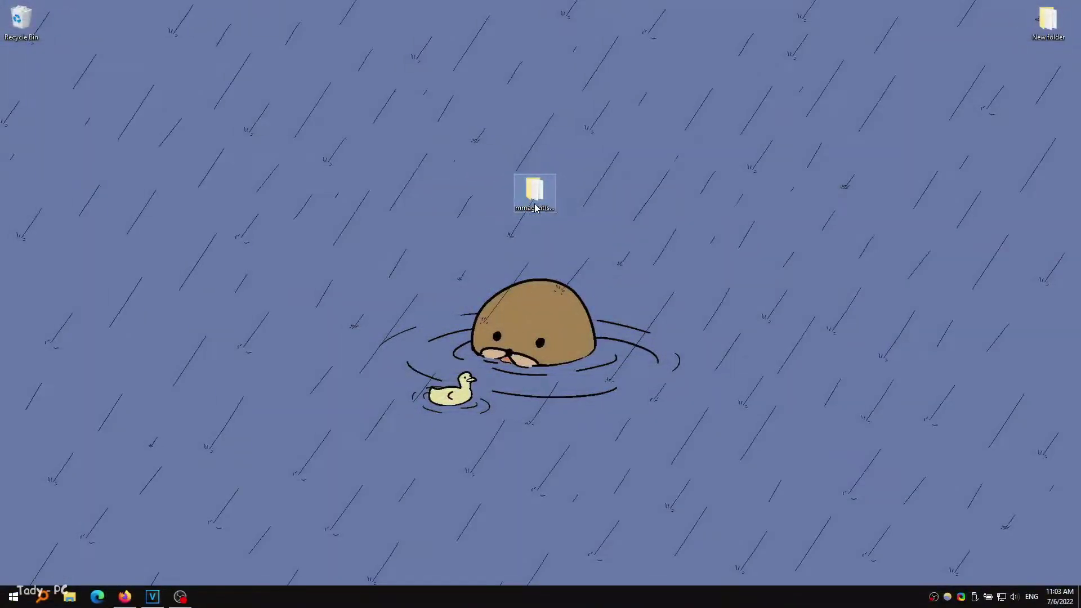
Open the mmagent(sysmain) notes folder and launch Windows PowerShell as administrator.
double_click(535, 207)
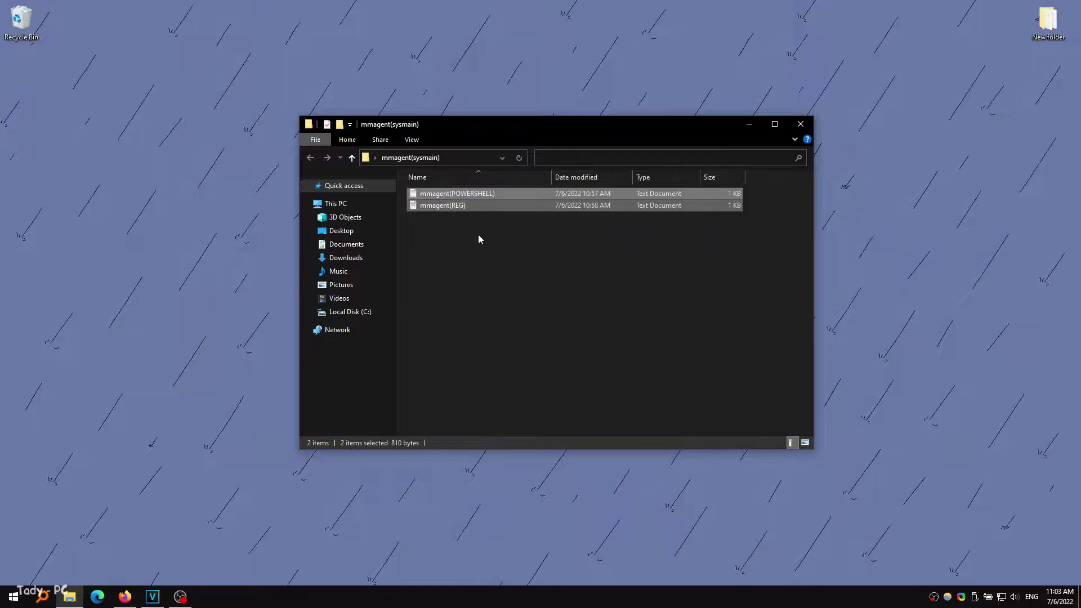
key("super")
type("p")
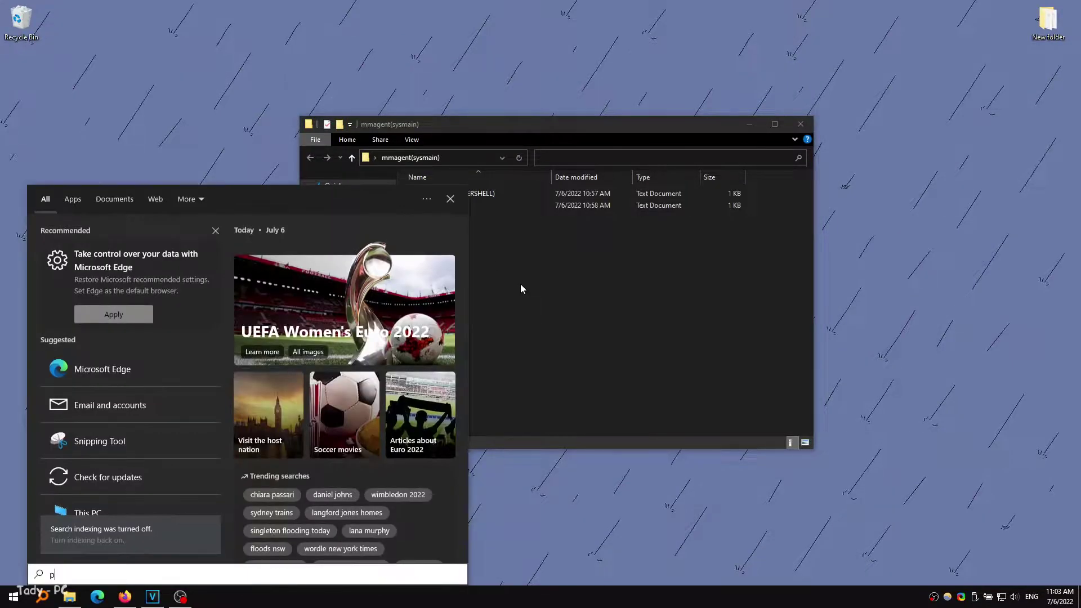
type("owe")
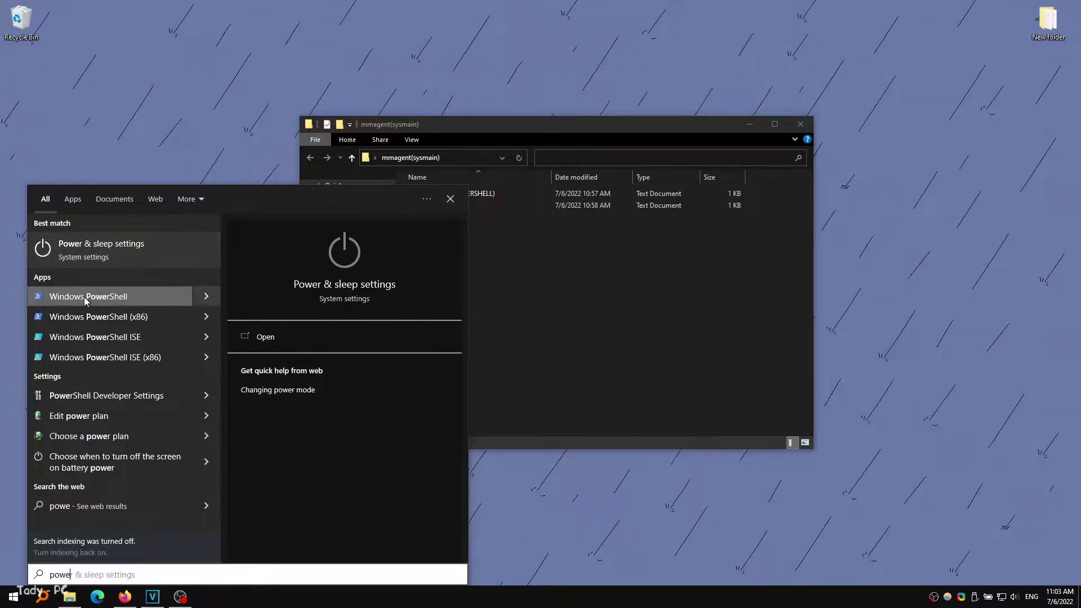
right_click(83, 296)
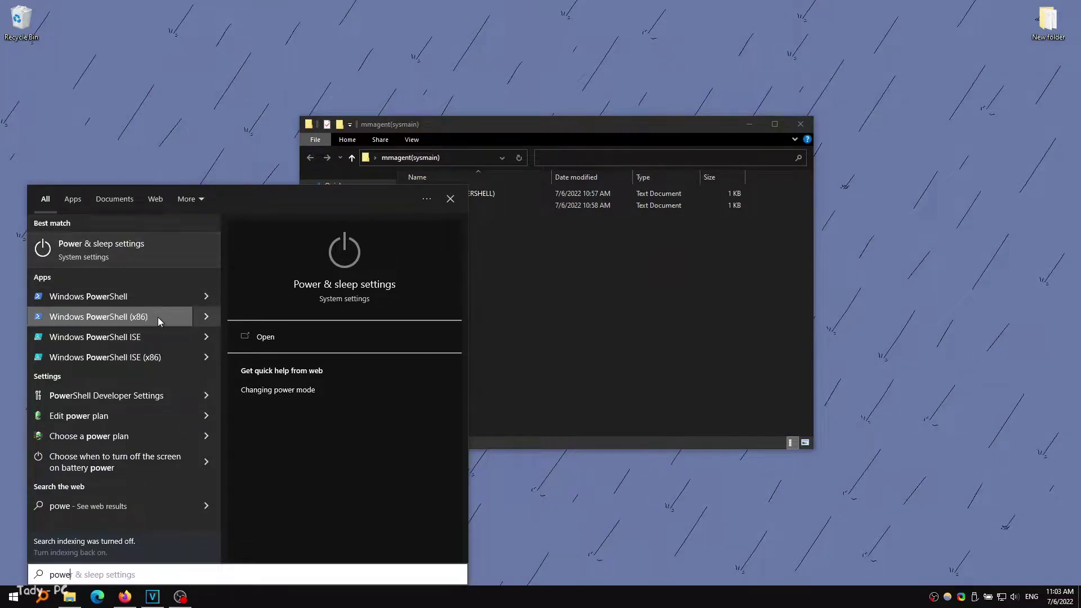
left_click(158, 316)
Arrange the PowerShell and folder windows side by side and open the mmagent(POWERSHELL) notes.
left_click_drag(276, 24, 289, 120)
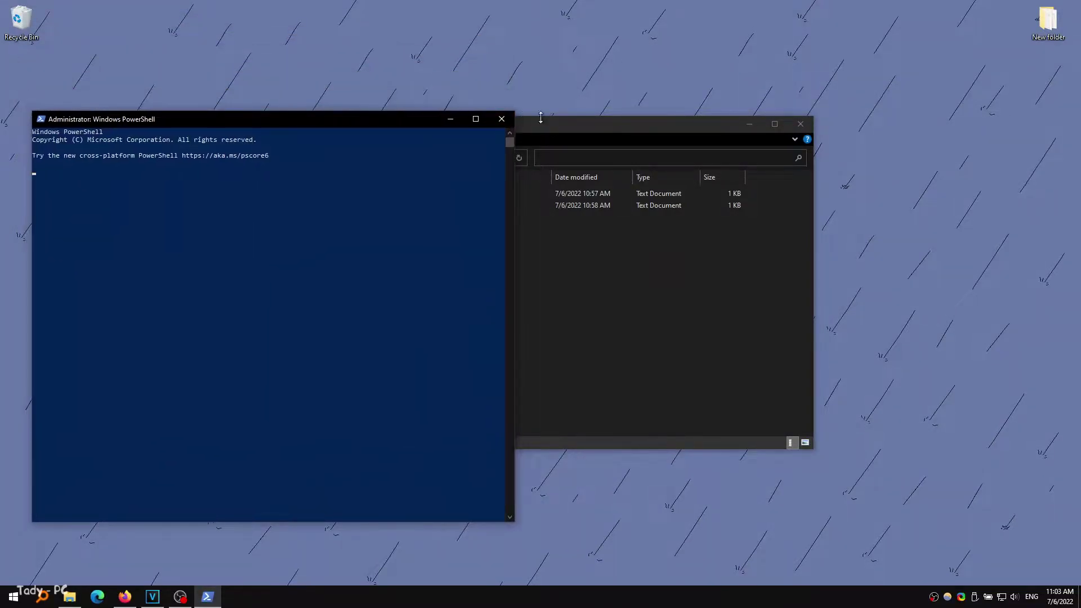
left_click_drag(548, 133, 643, 136)
double_click(545, 198)
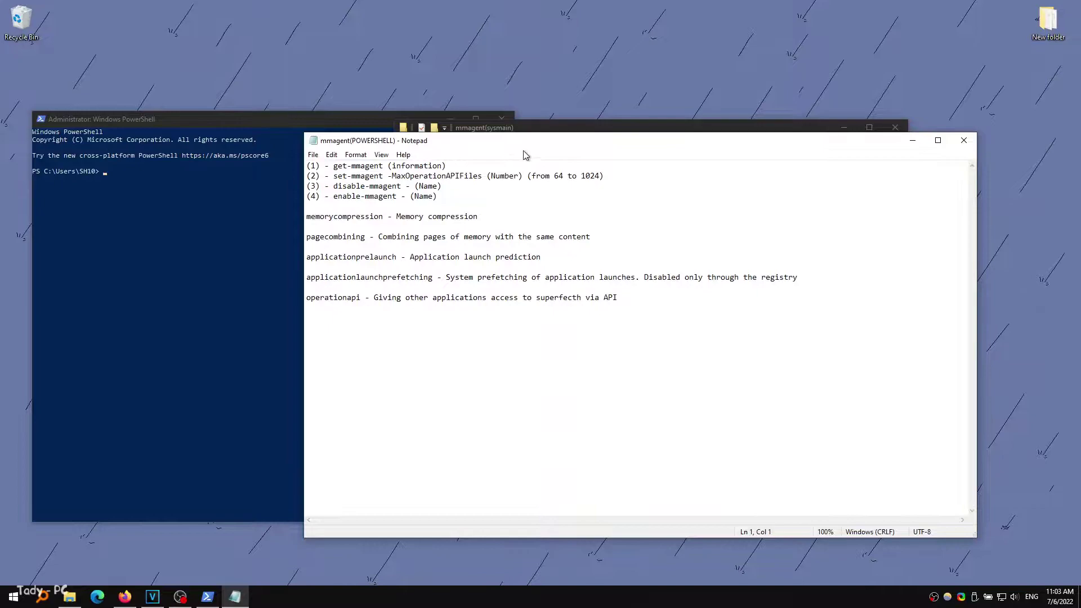
left_click_drag(531, 150, 549, 139)
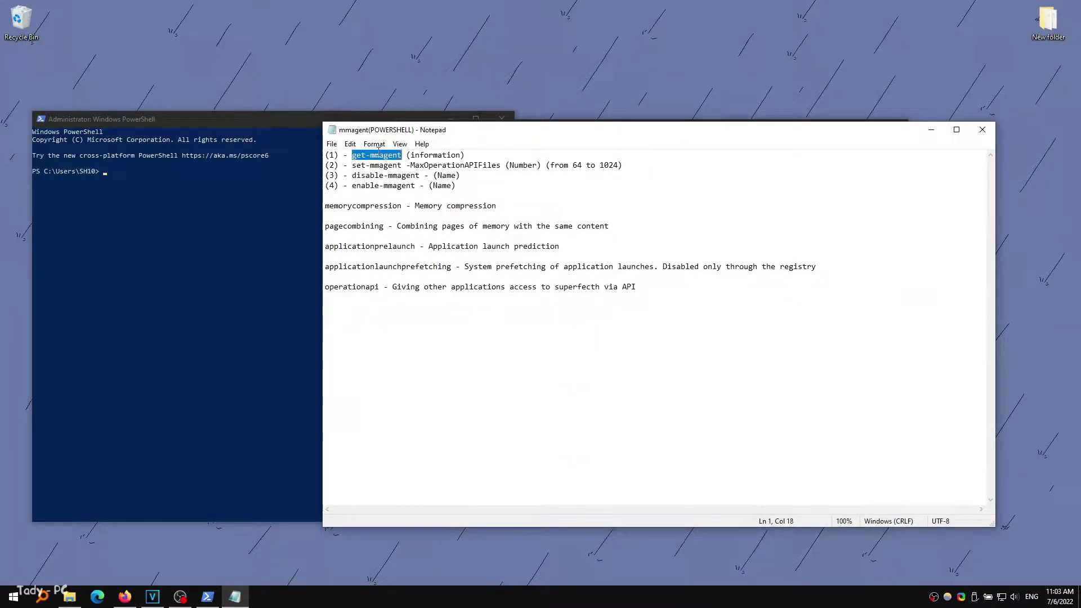
Run get-mmagent from the notes, showing features False and MaxOperationAPIFiles 256.
right_click(374, 156)
left_click(400, 190)
left_click(210, 214)
right_click(211, 214)
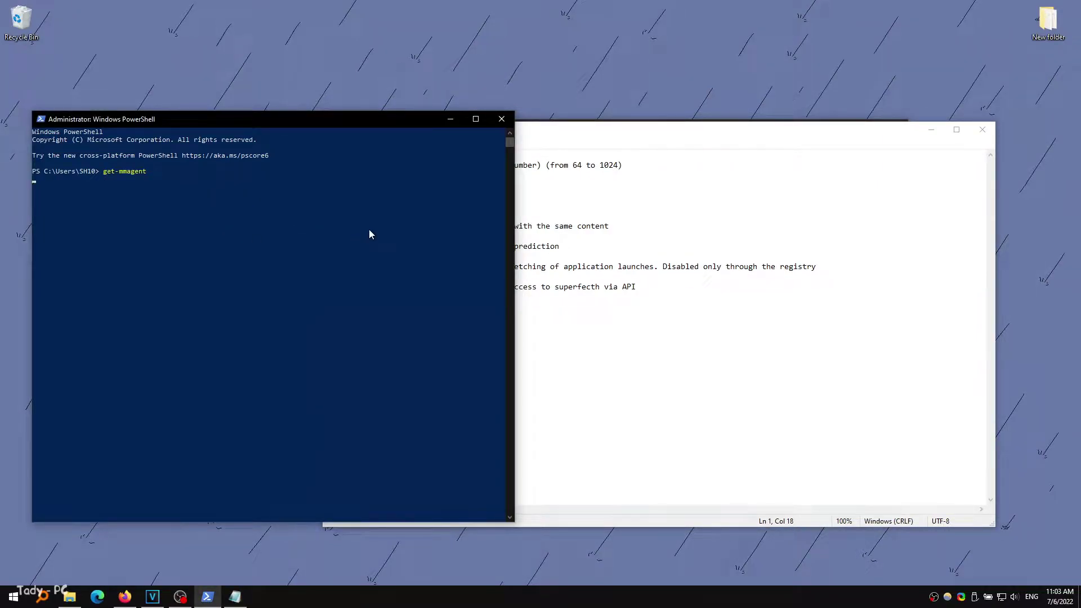
key("Return")
left_click_drag(148, 200, 188, 238)
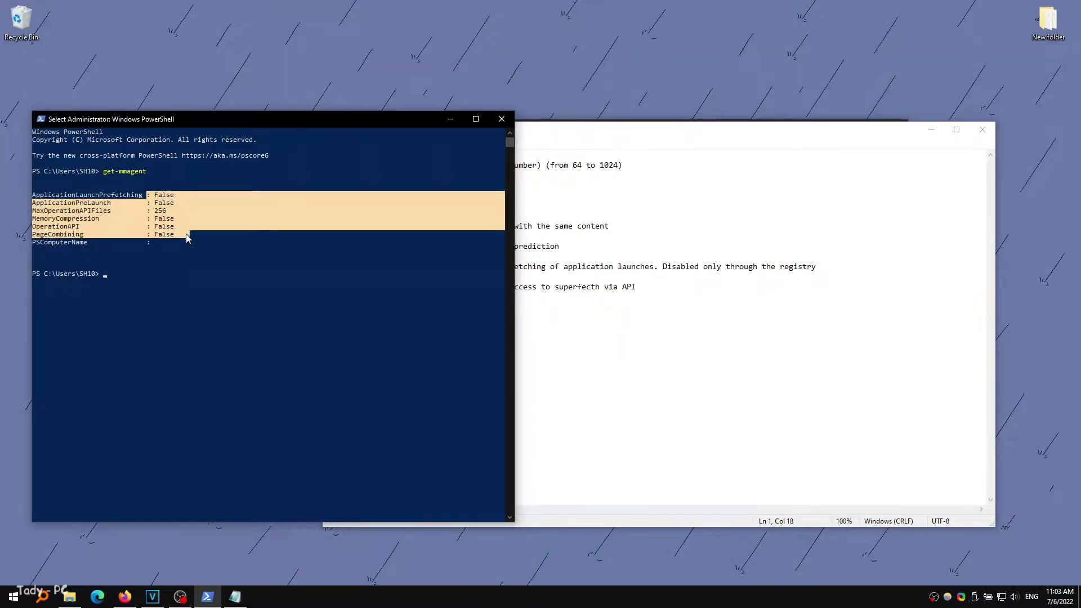
left_click(589, 265)
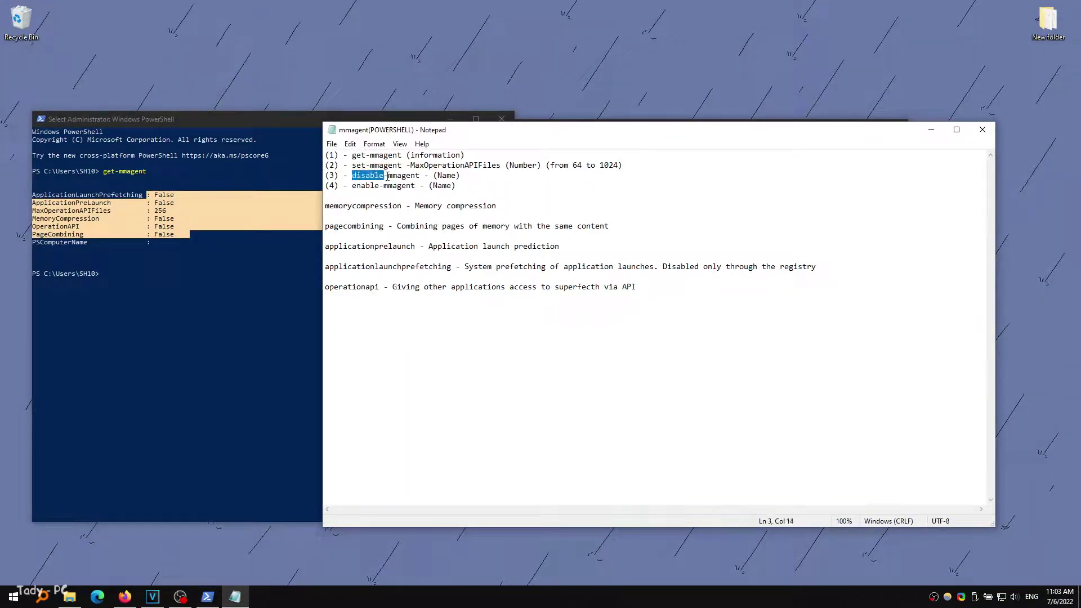
Run disable-mmagent -MemoryCompression, which fails with a disabled-service error.
left_click(315, 335)
key("ctrl+v")
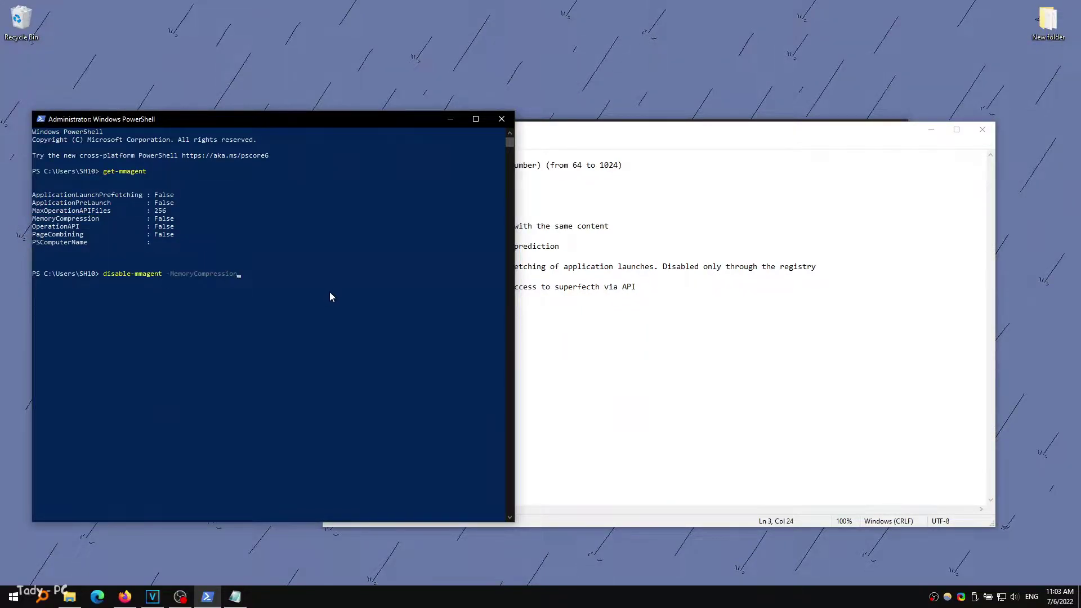
key("Return")
left_click_drag(178, 233, 42, 189)
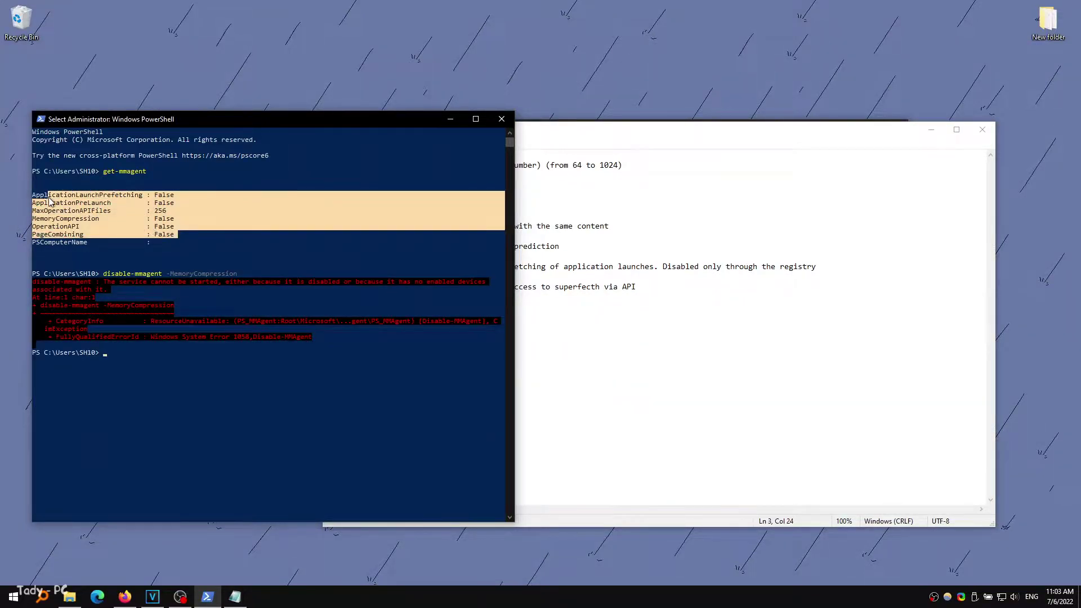
left_click(706, 241)
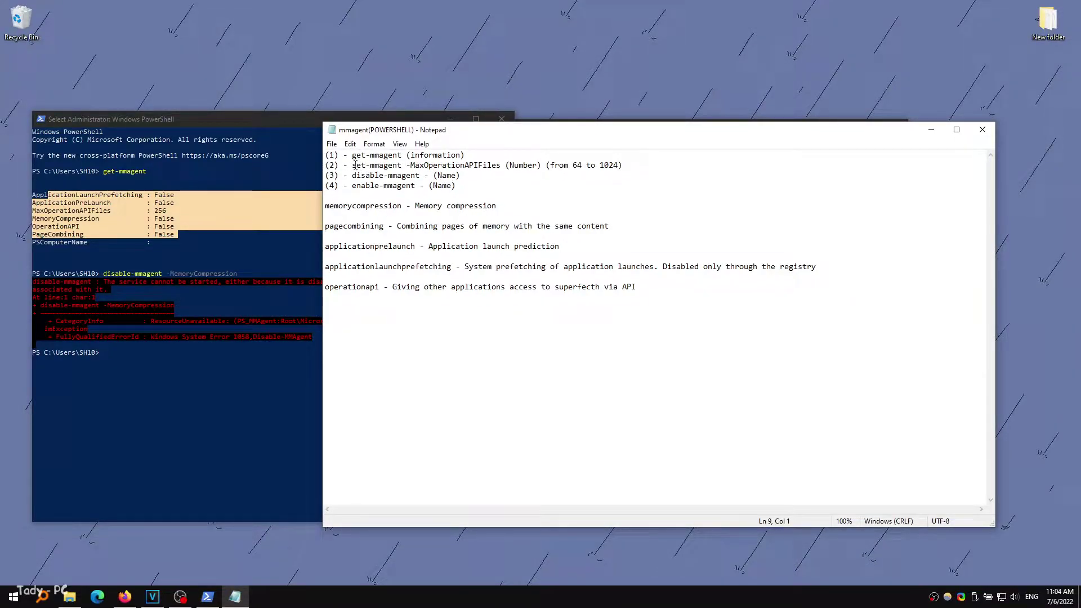
left_click(204, 304)
left_click(233, 333)
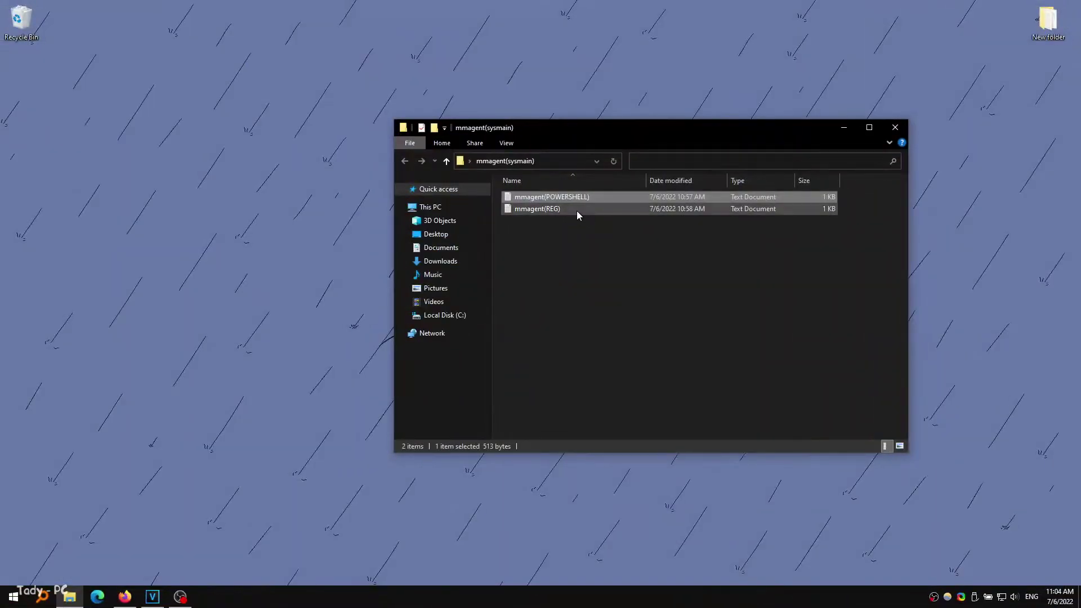
Open the mmagent(REG) notes and launch Registry Editor from the Run box.
double_click(575, 210)
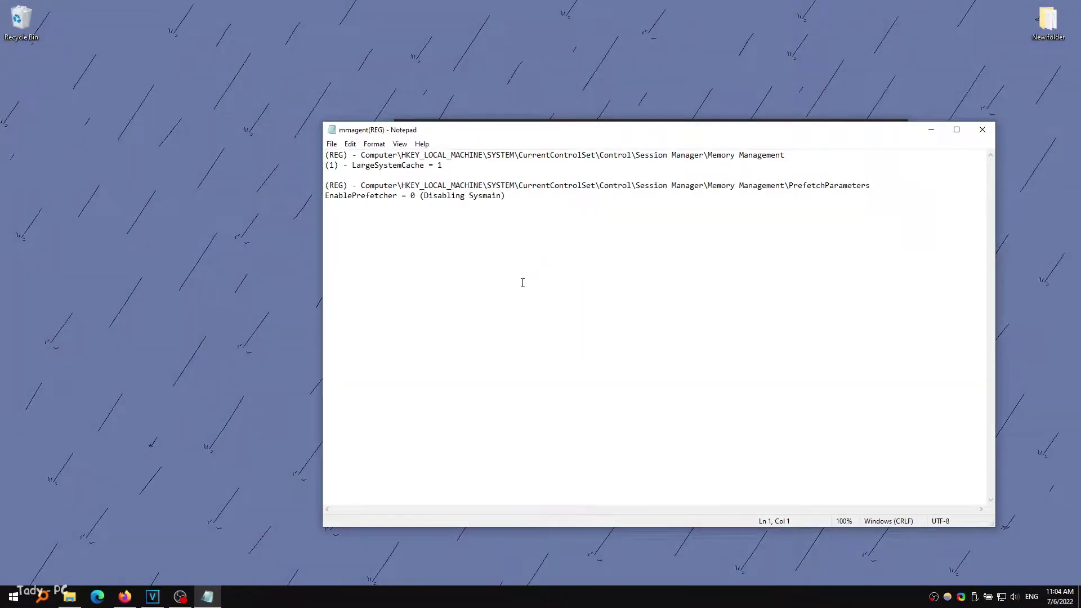
key("ctrl+a")
left_click(488, 228)
key("super+r")
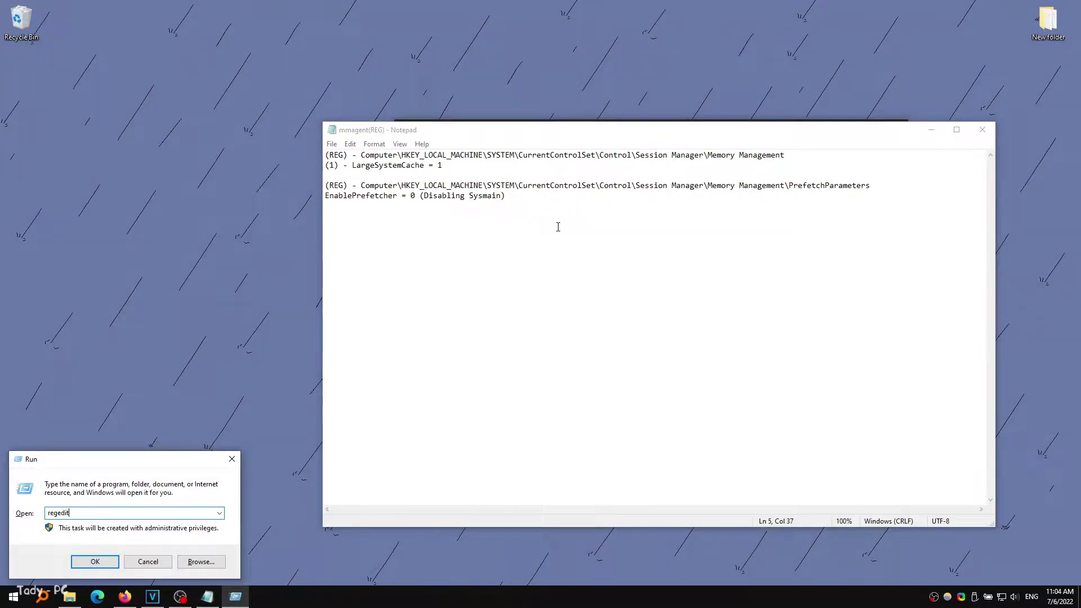
key("Return")
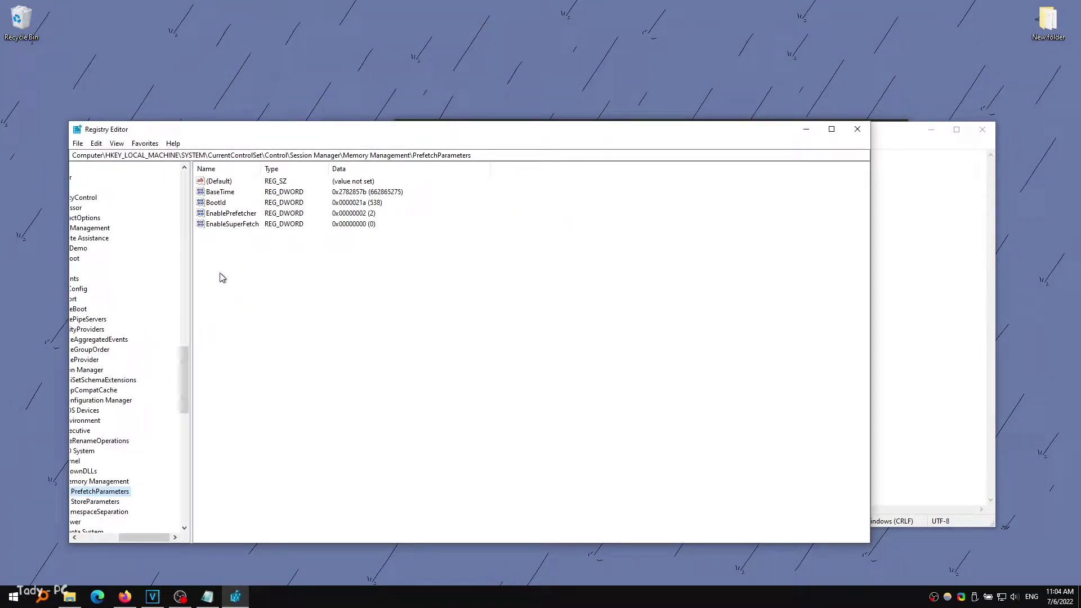
Jump to the Session Manager Memory Management key using the path copied from the notes.
left_click_drag(145, 539, 107, 540)
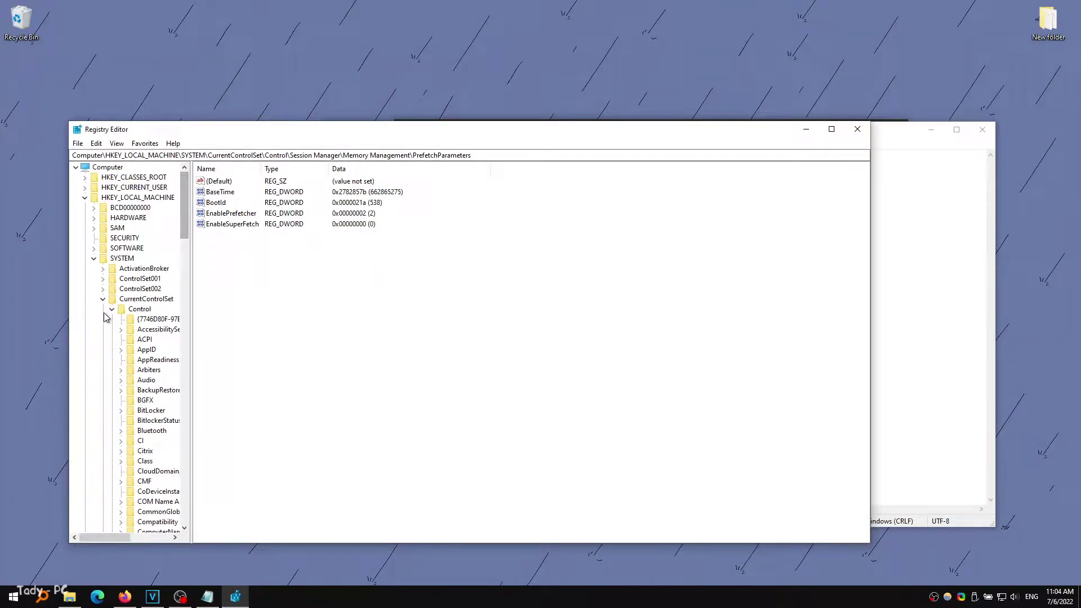
left_click(103, 299)
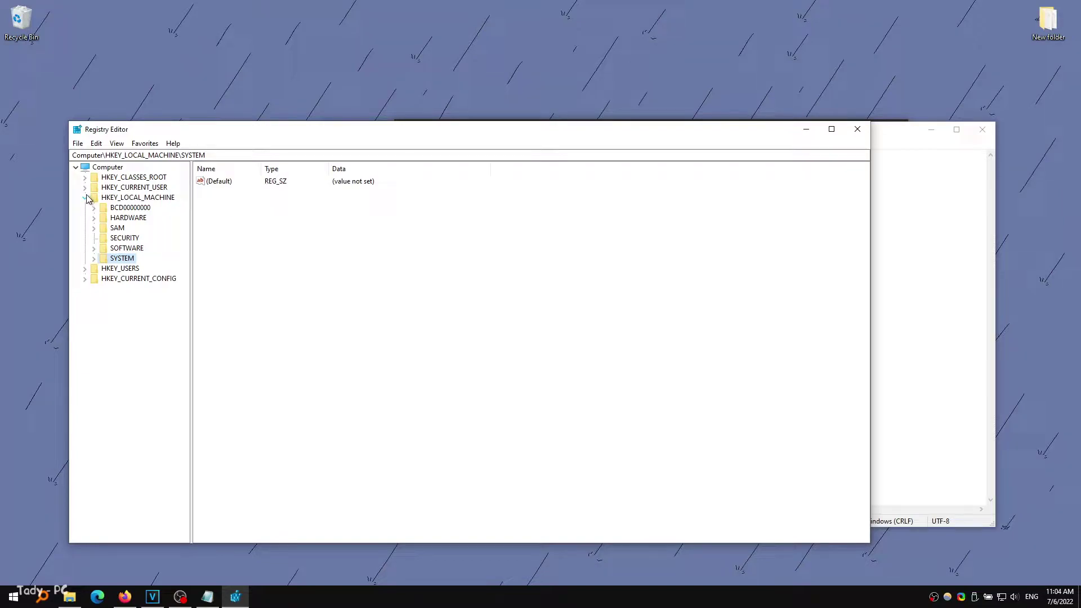
left_click(886, 263)
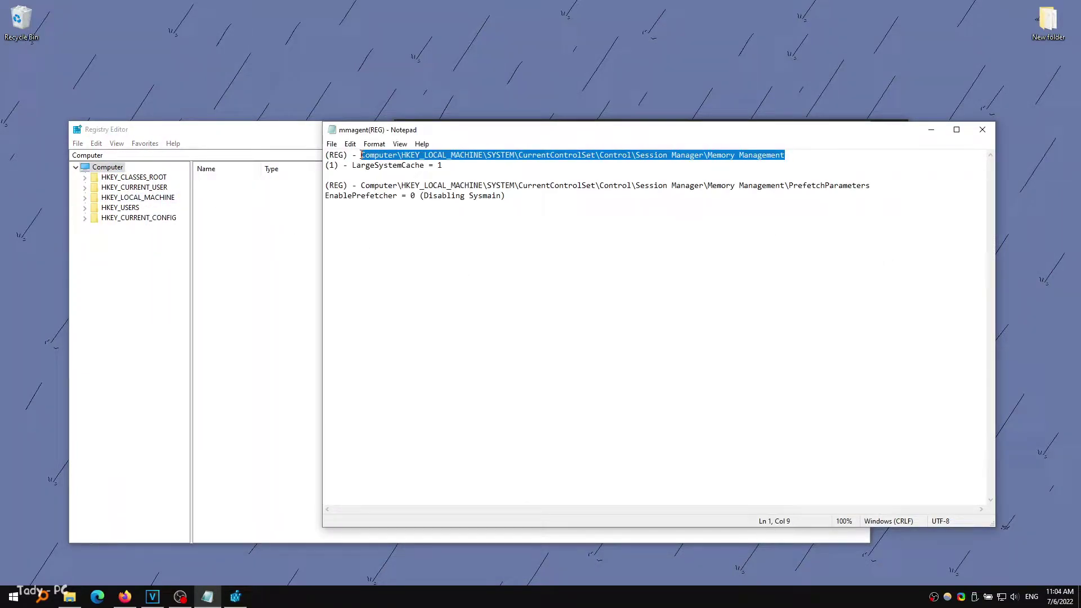
right_click(588, 152)
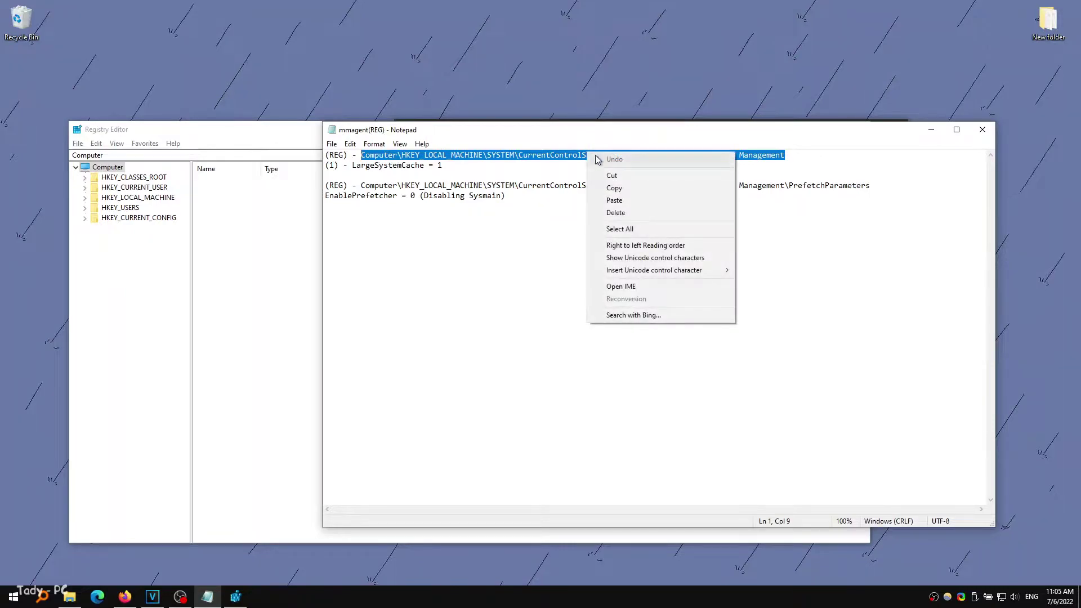
left_click(608, 191)
left_click(237, 170)
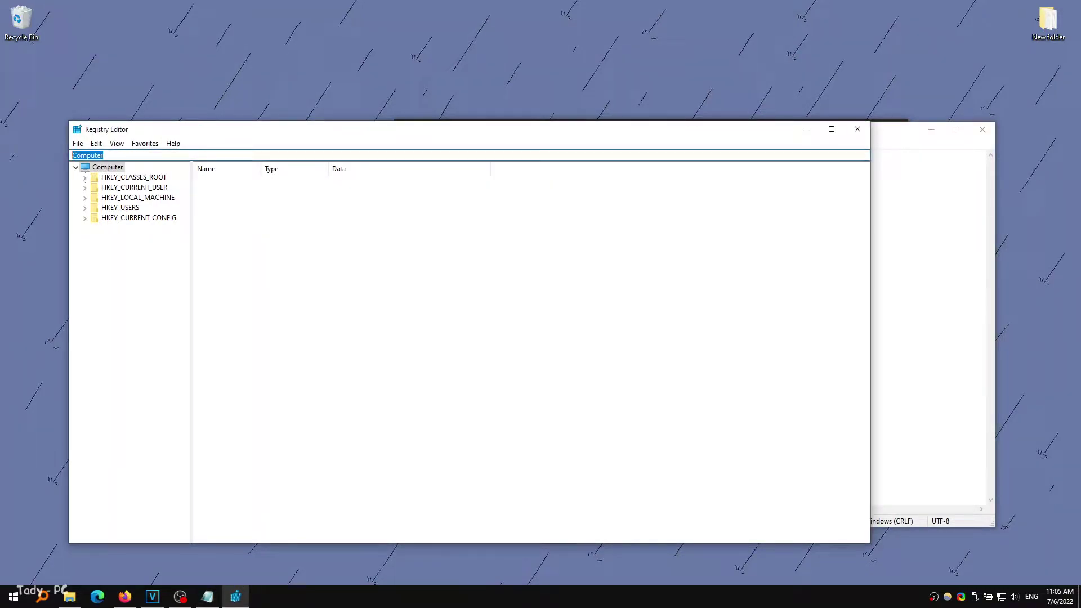
key("Return")
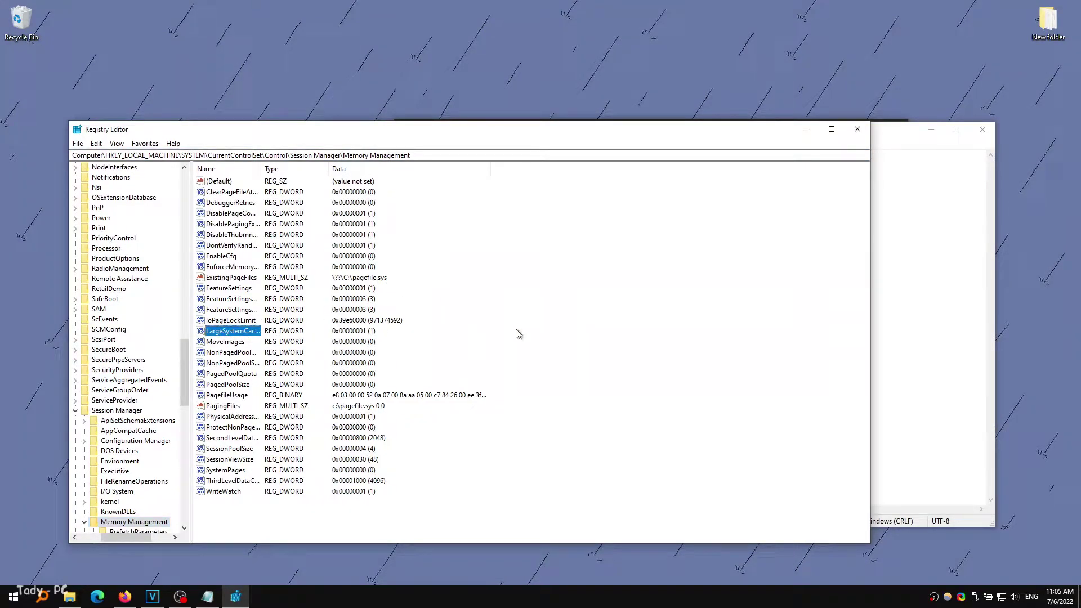
Confirm LargeSystemCache is set to 1 in Memory Management.
left_click(914, 234)
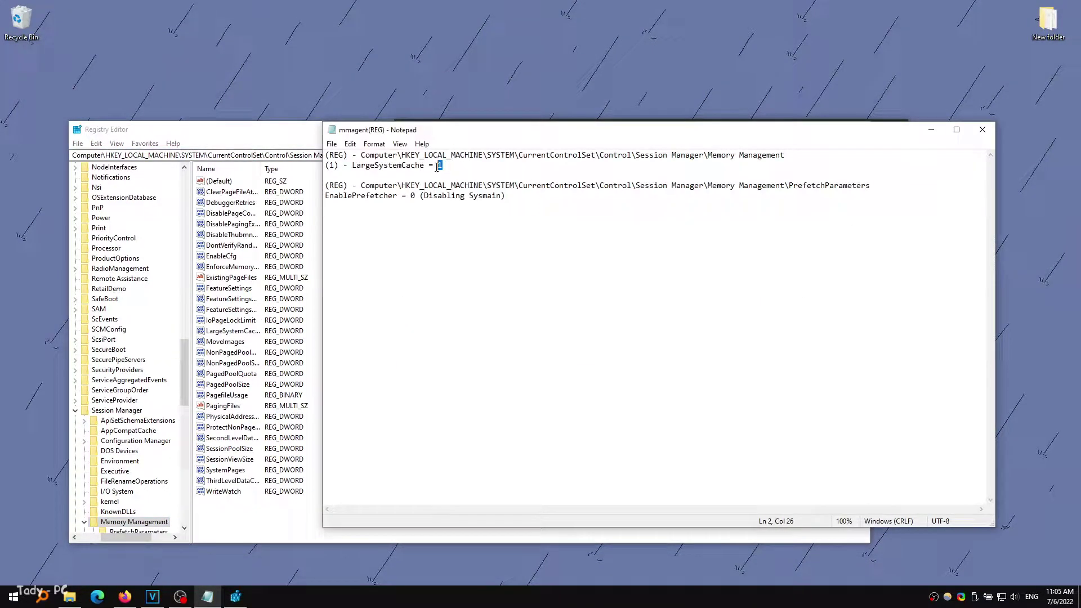
left_click(241, 331)
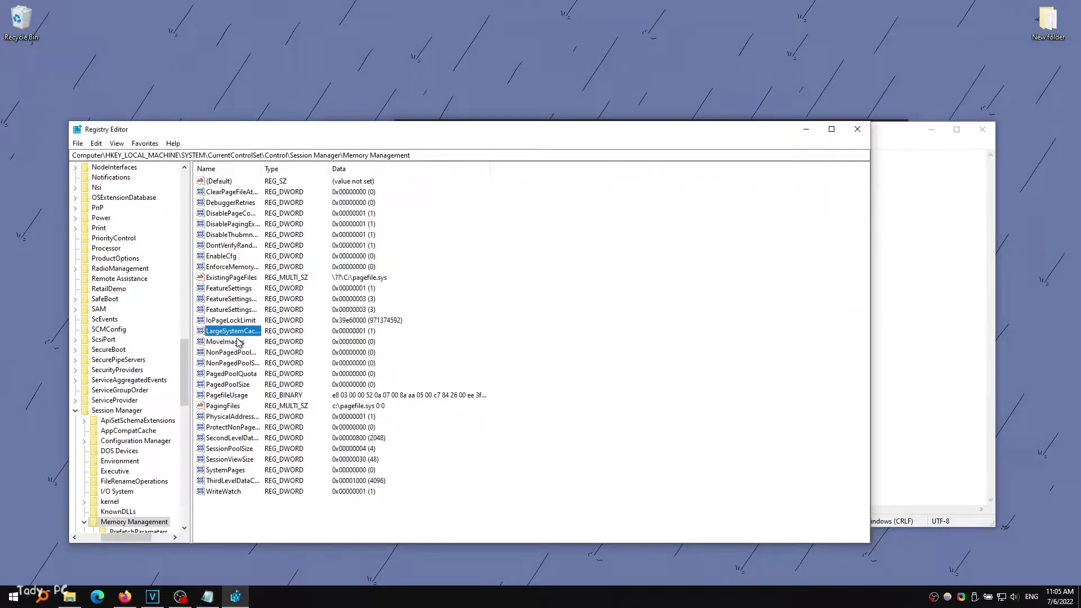
double_click(239, 334)
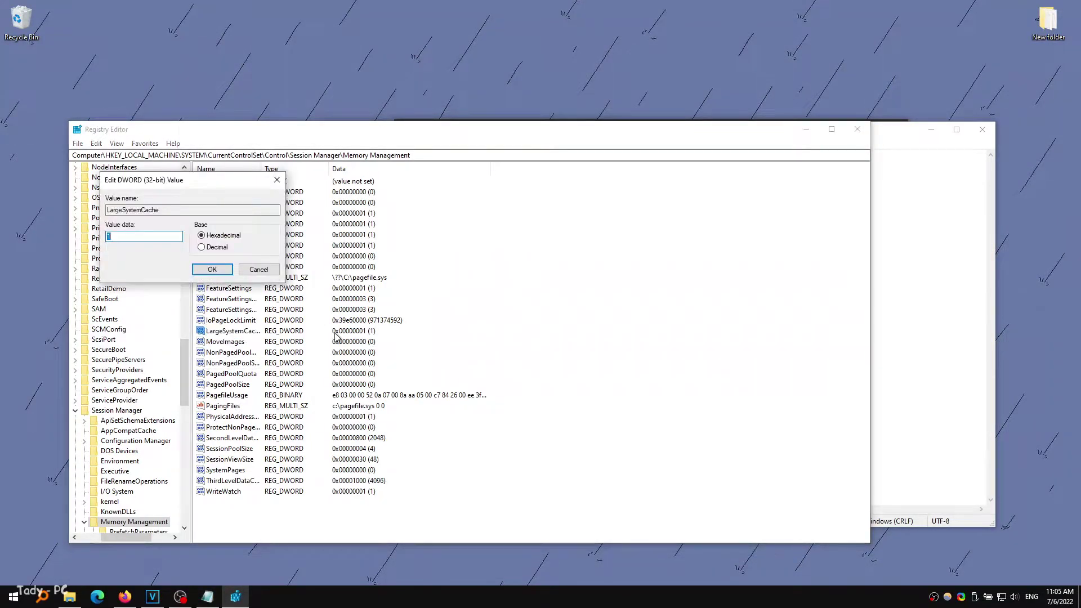
left_click(217, 271)
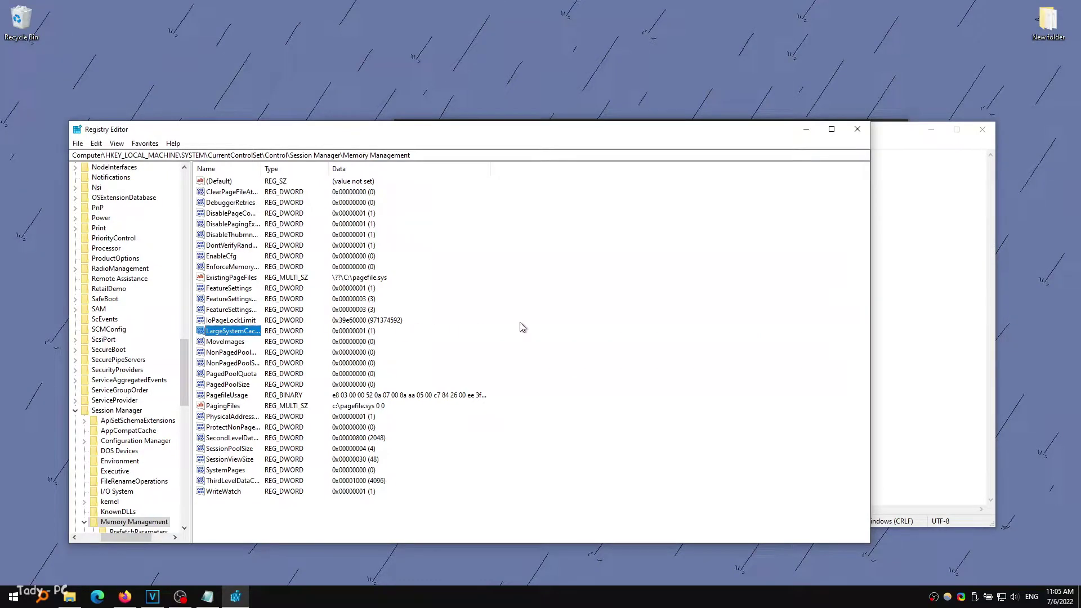
key("alt+Tab")
left_click(970, 276)
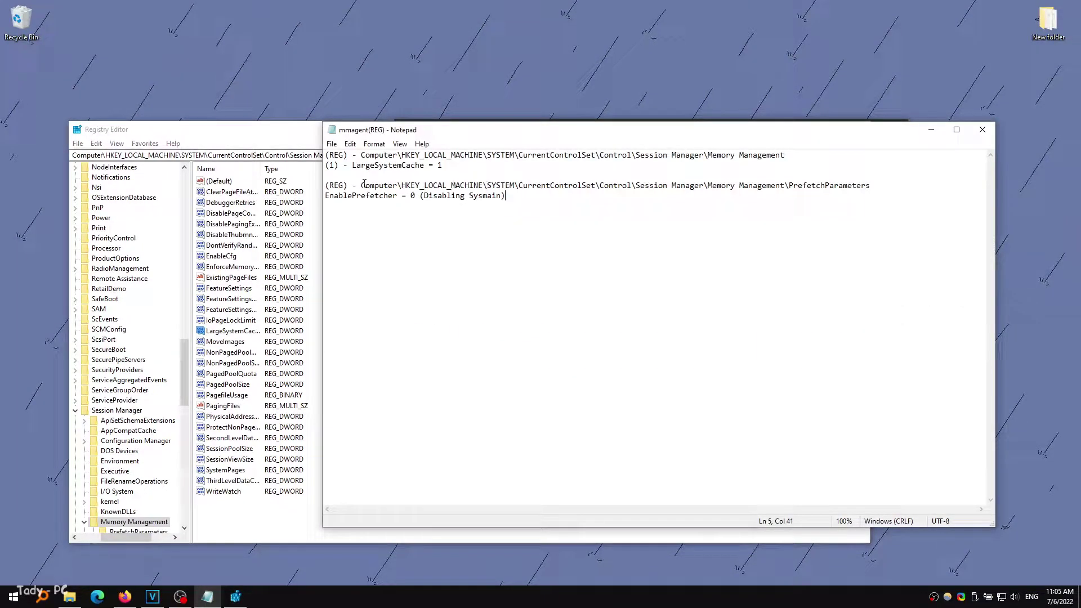
Navigate Registry Editor to the PrefetchParameters key using the path from the notes.
left_click_drag(364, 186, 890, 186)
left_click(223, 257)
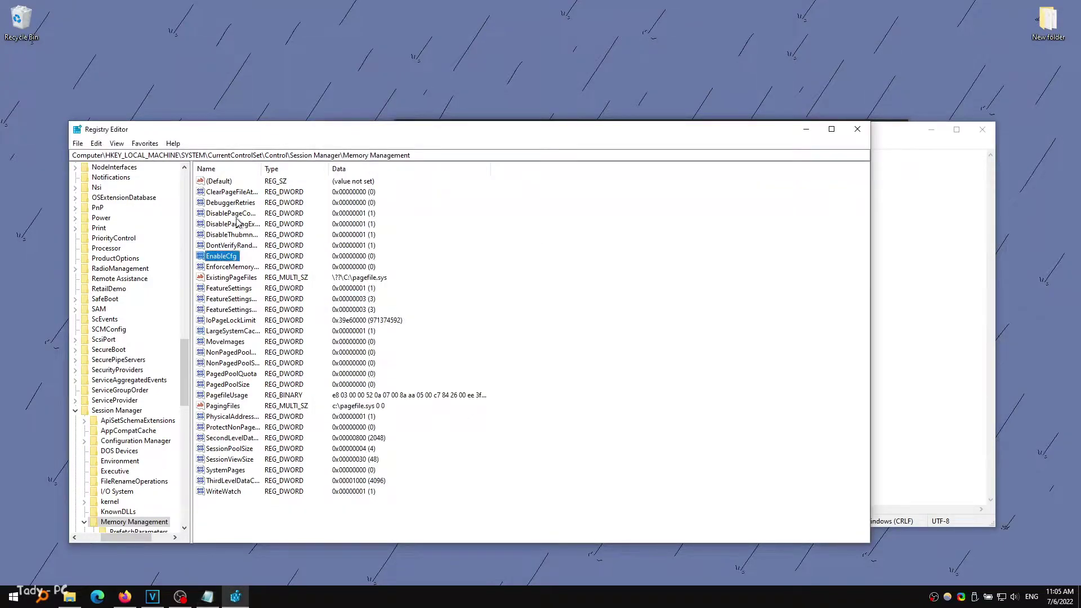
left_click(417, 155)
key("ctrl+v")
key("Return")
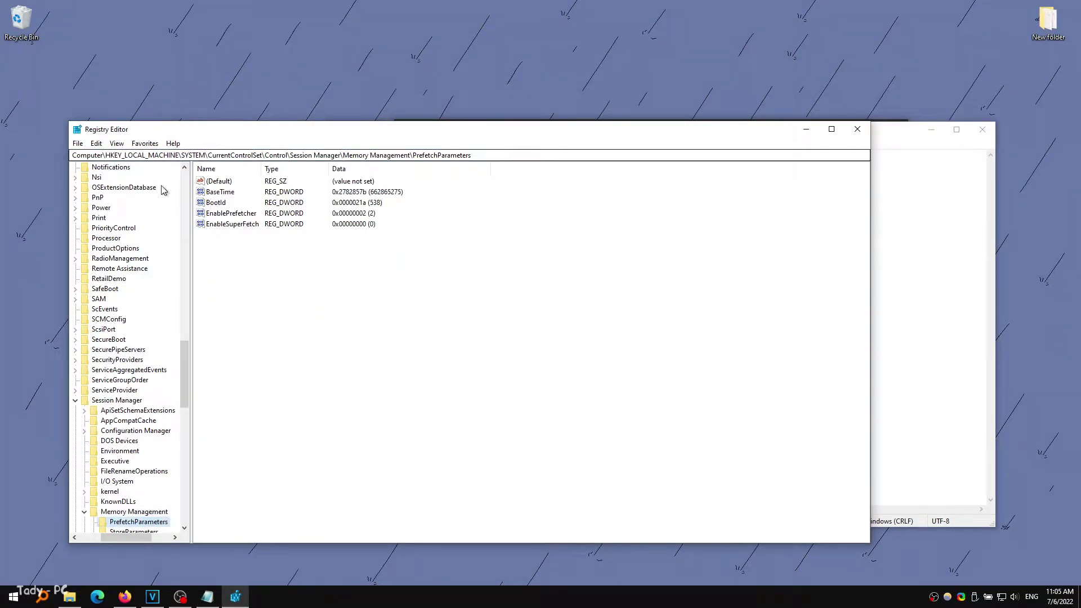
left_click(922, 262)
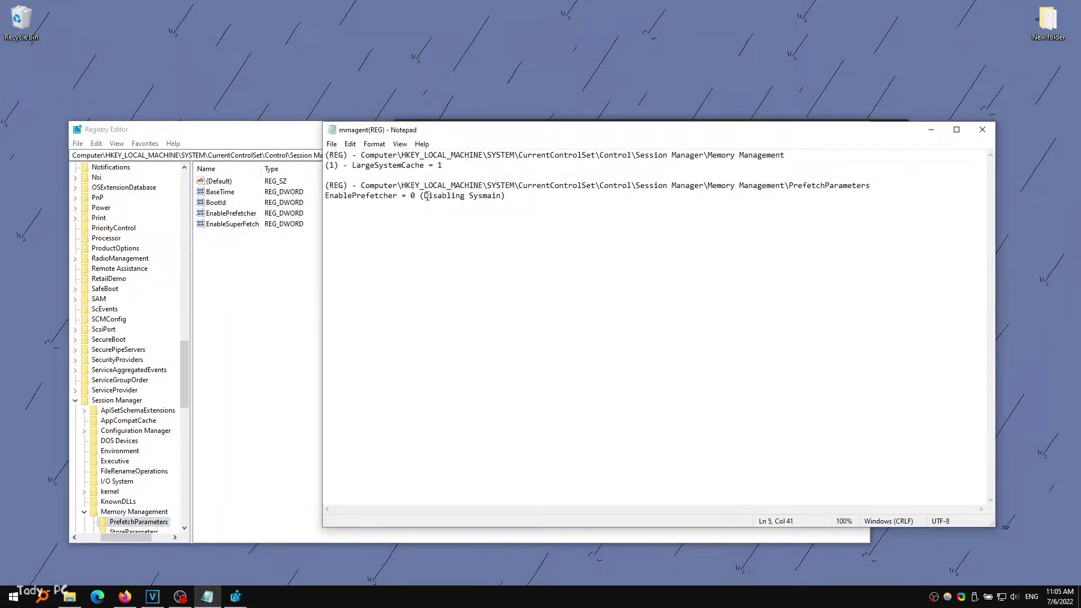
Set EnablePrefetcher to 0, then close Registry Editor and the notes file.
left_click_drag(414, 197, 408, 199)
left_click(215, 232)
left_click(227, 215)
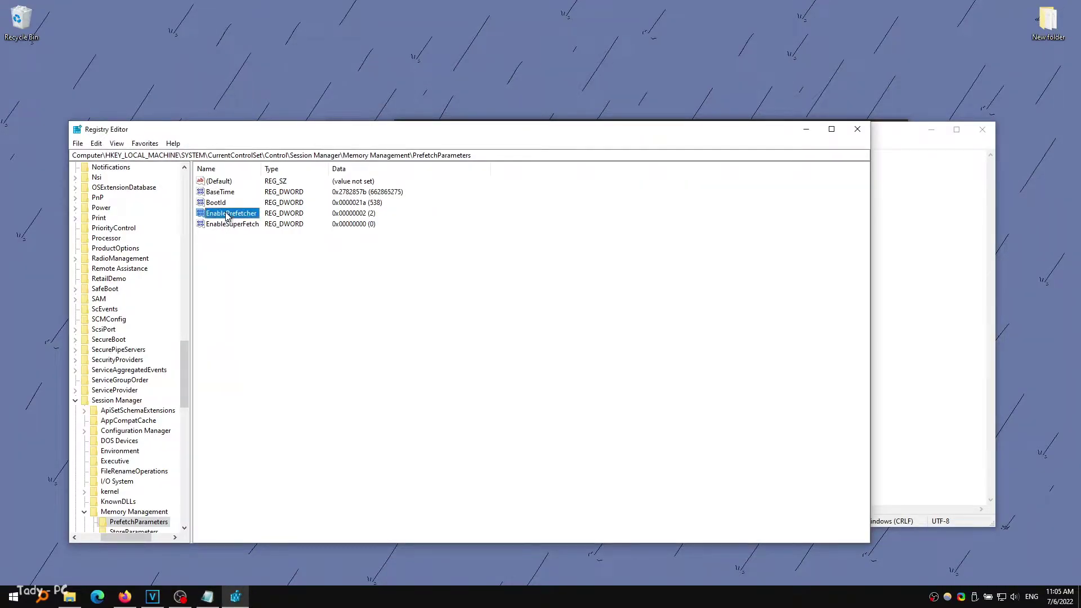
double_click(227, 215)
type("0")
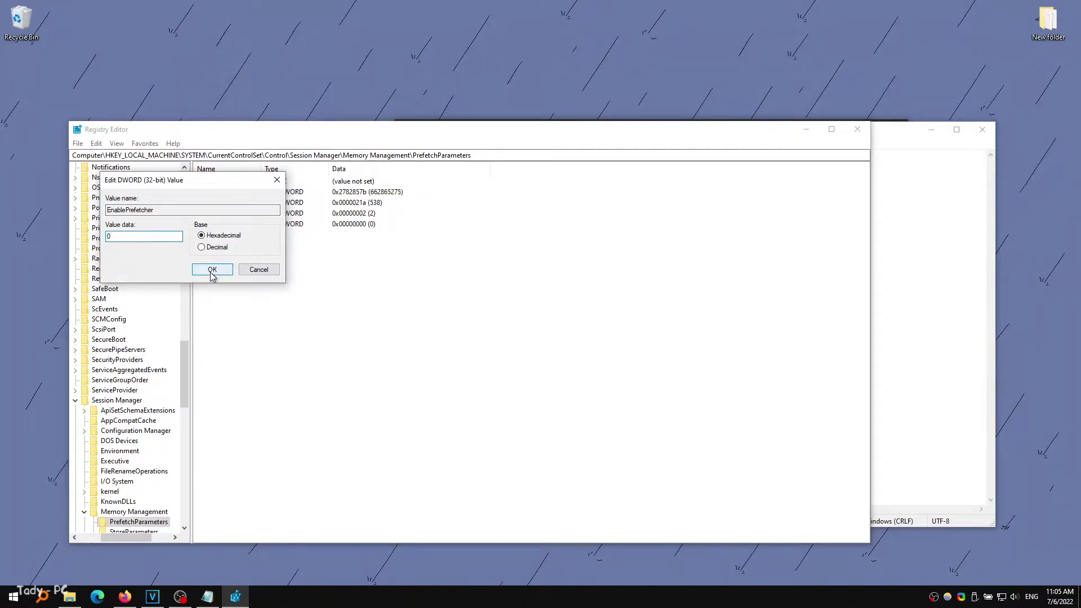
left_click(212, 270)
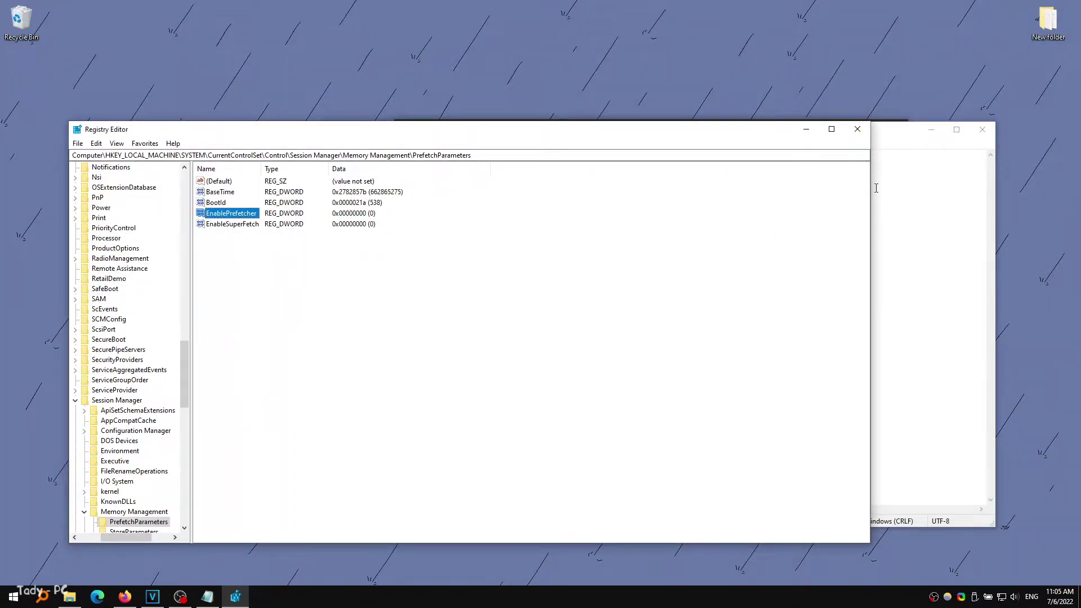
left_click(858, 131)
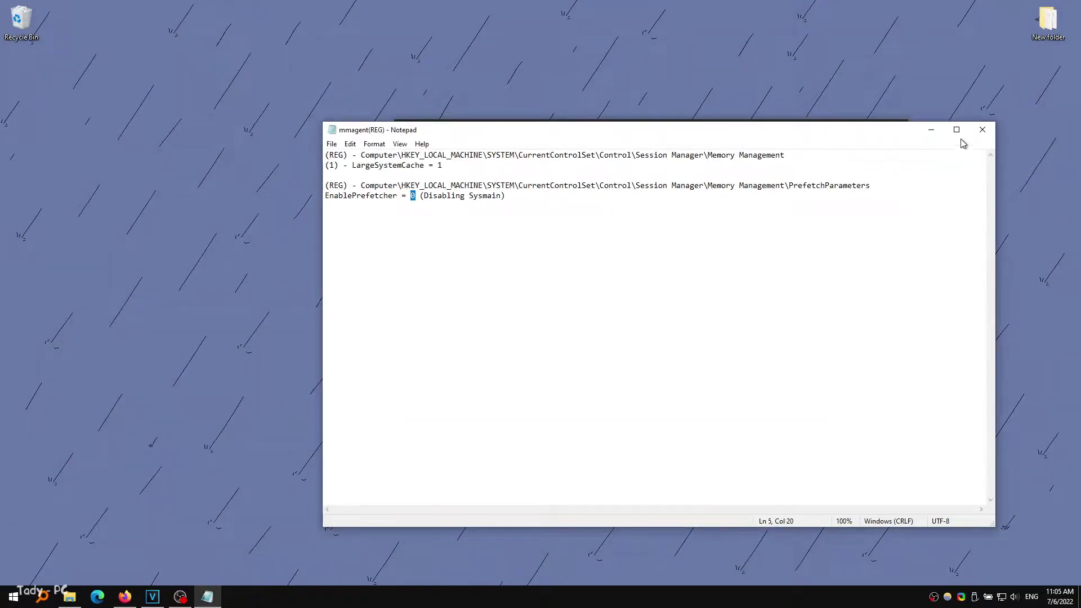
left_click(981, 130)
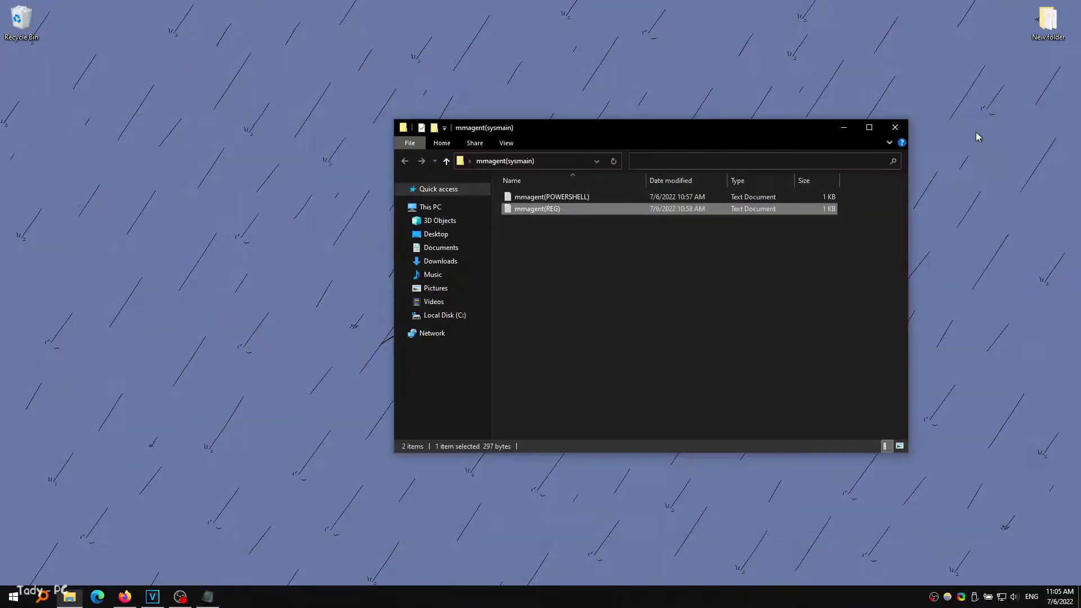
Close the notes folder and open Settings from the Win+X menu.
left_click(895, 126)
key("super")
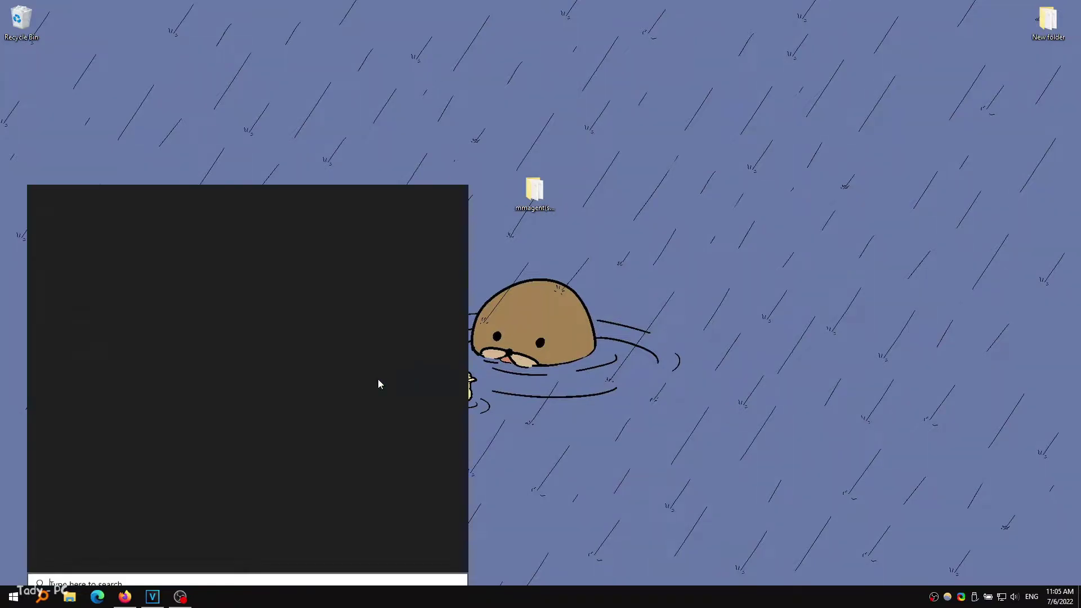
key("super")
key("super+x")
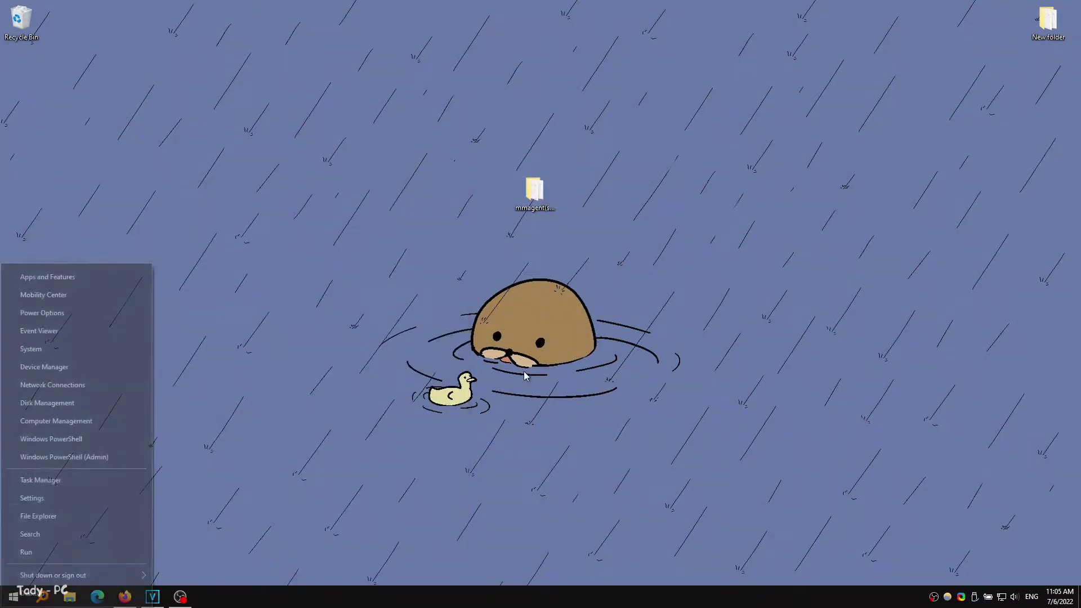
left_click(34, 496)
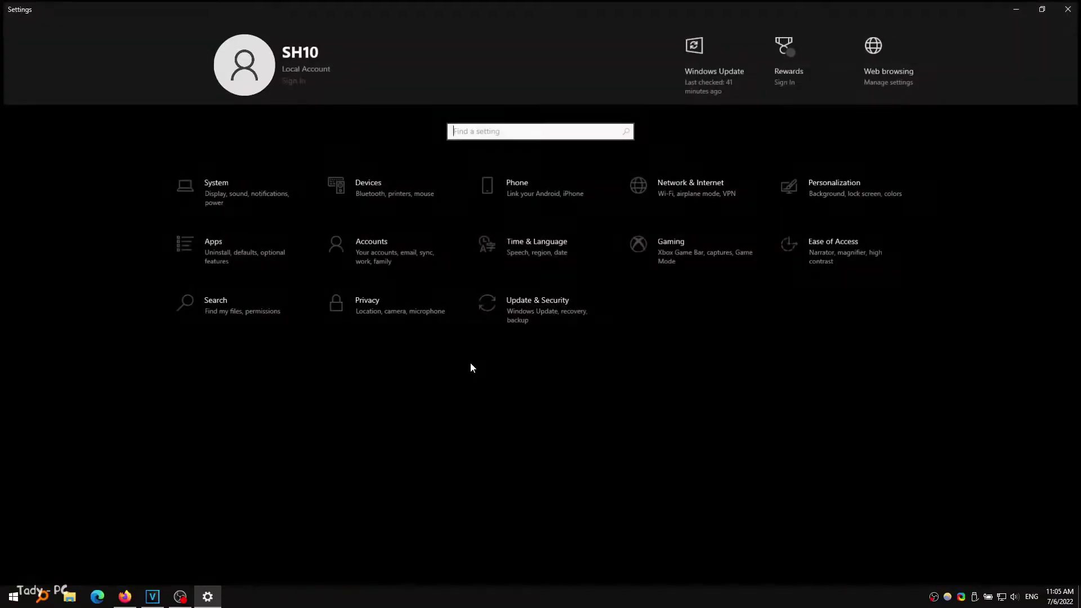
Turn off background apps under Privacy > Background apps.
left_click(372, 299)
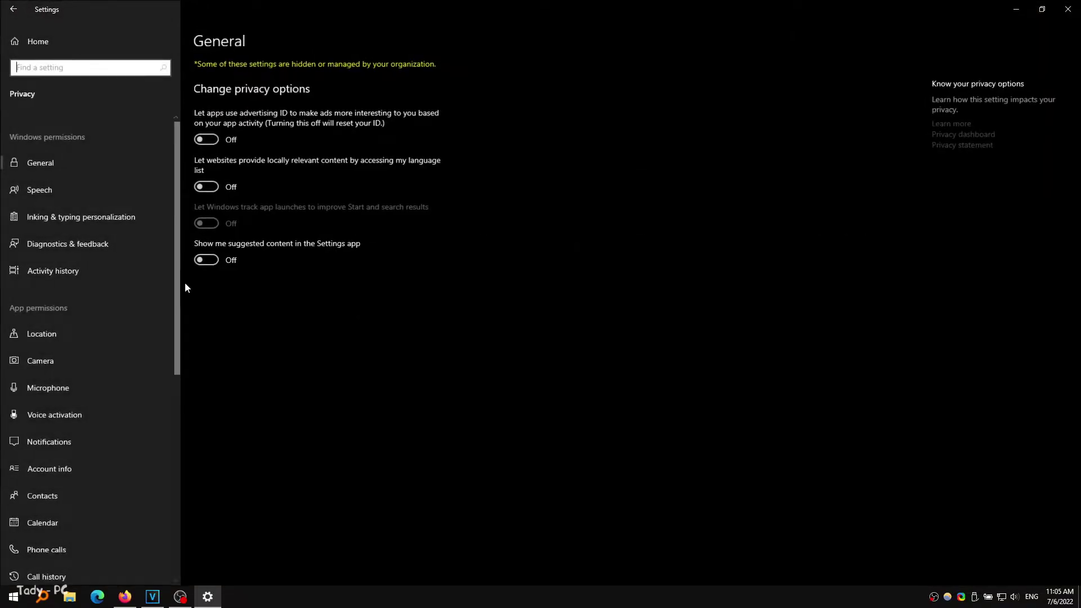
left_click_drag(174, 177, 174, 383)
left_click(49, 362)
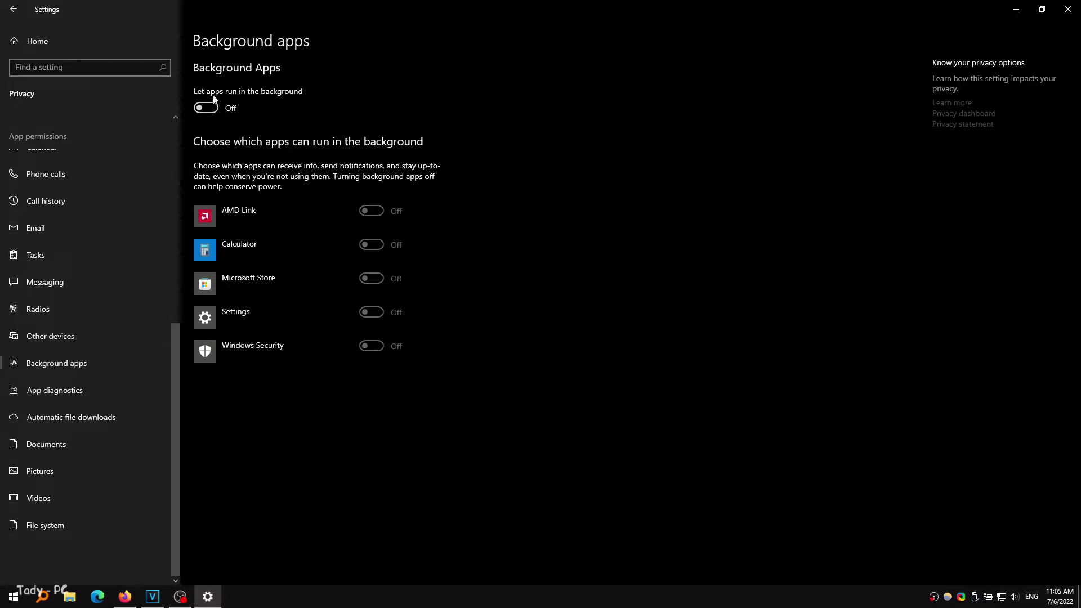
left_click(13, 9)
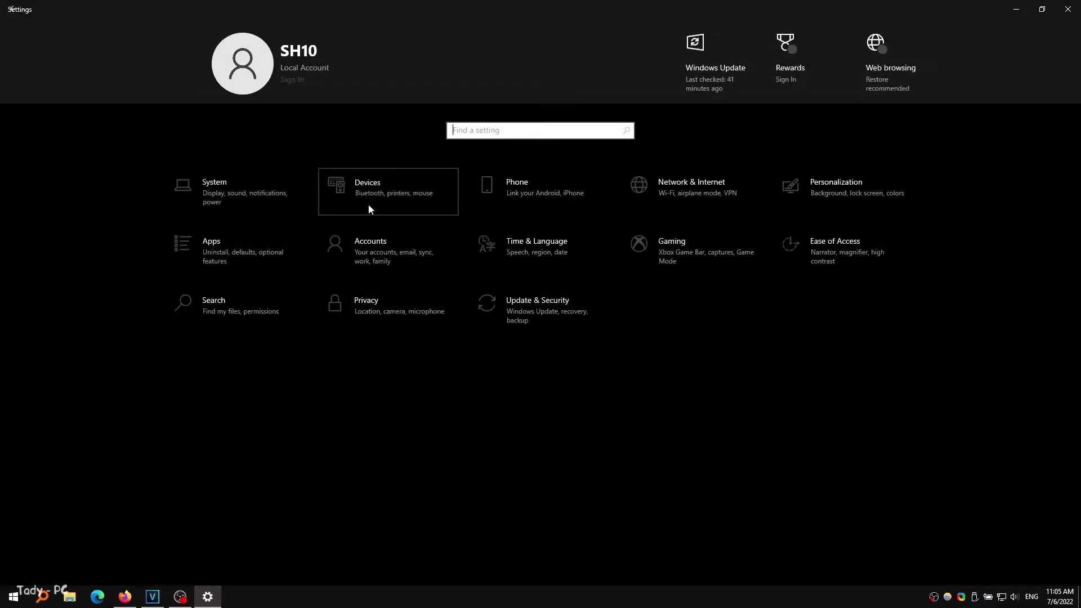
In Devices > Typing, turn off autocorrect, misspelling highlights and typing insights.
left_click(369, 209)
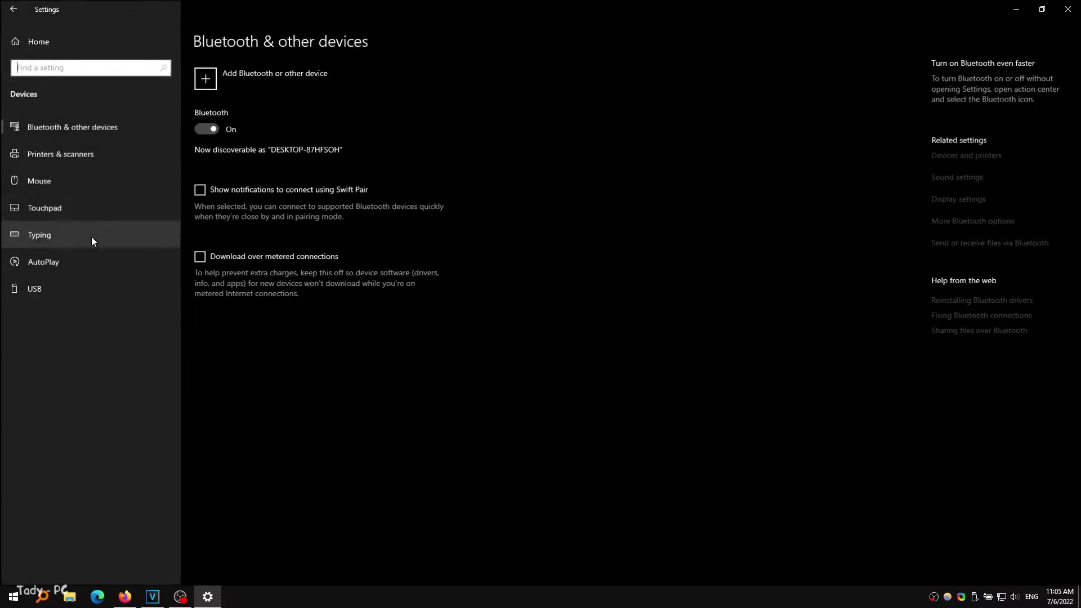
left_click(36, 235)
left_click(213, 129)
left_click(210, 164)
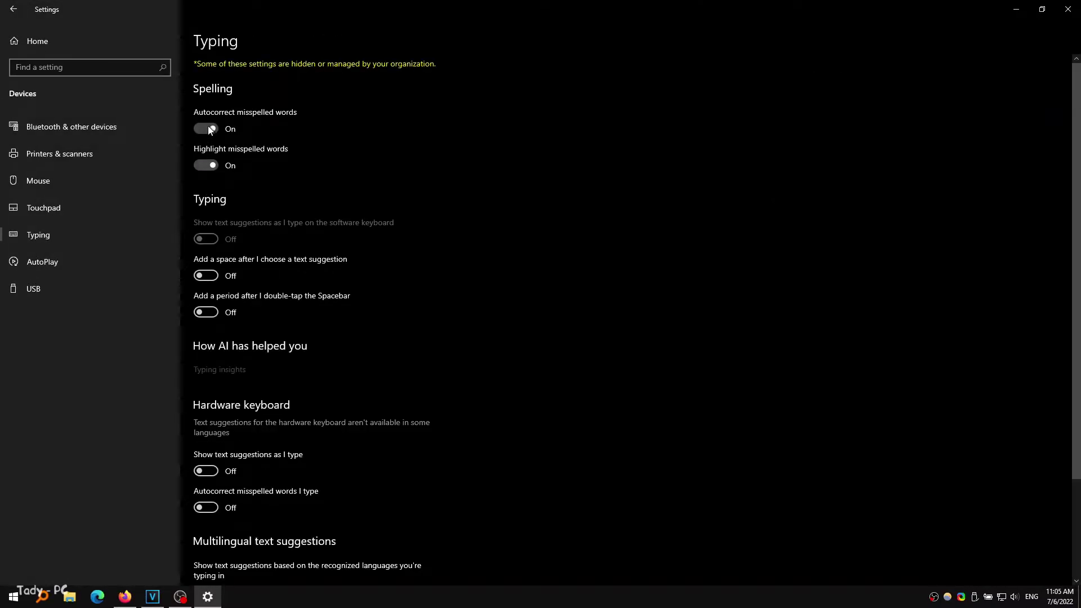
left_click(210, 129)
left_click(206, 165)
left_click(215, 370)
left_click(27, 91)
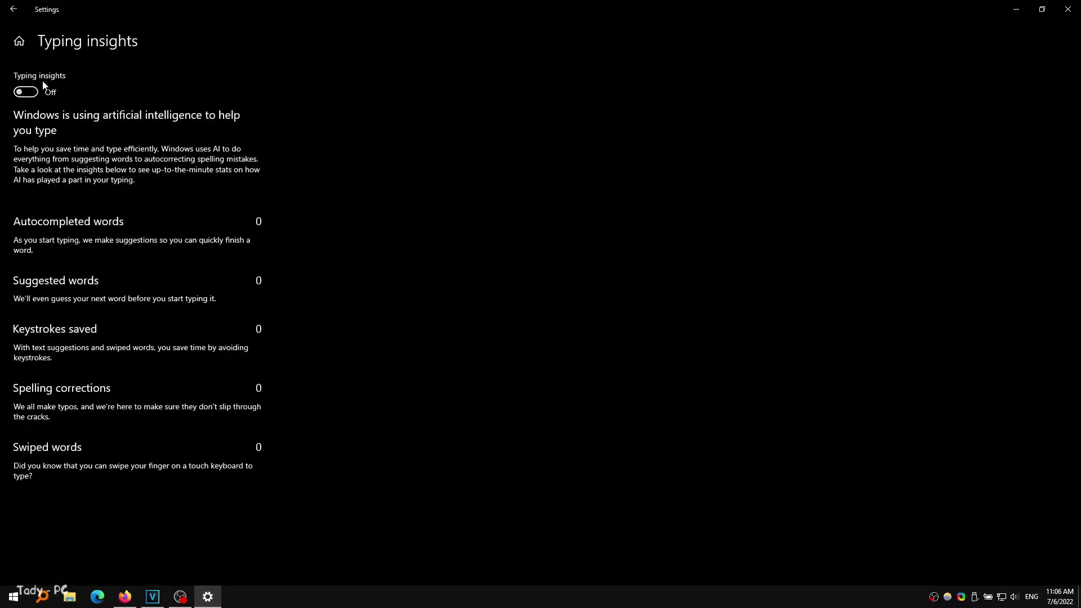
left_click(3, 5)
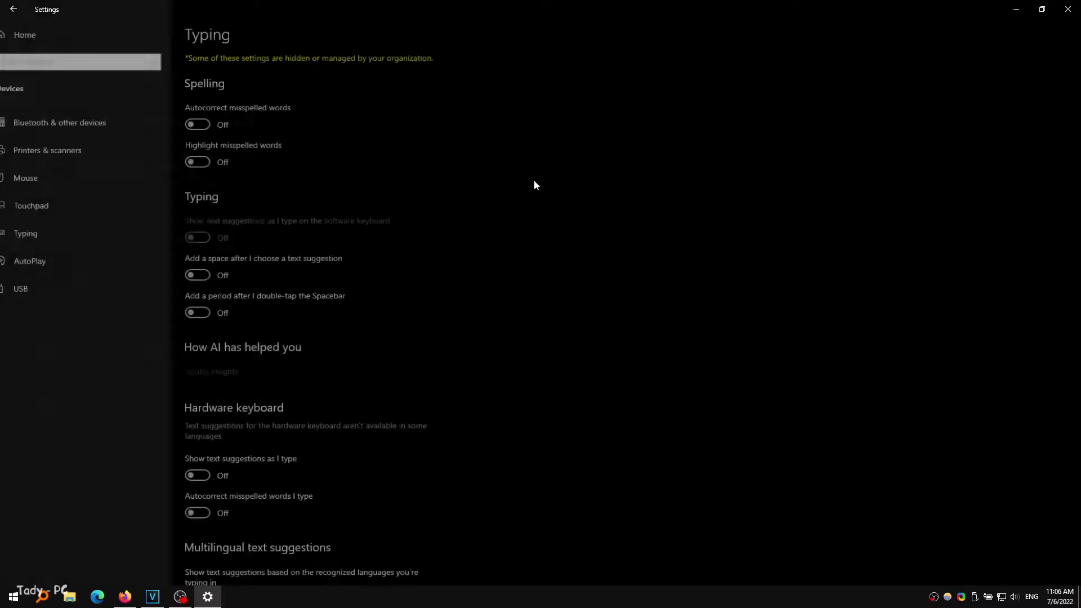